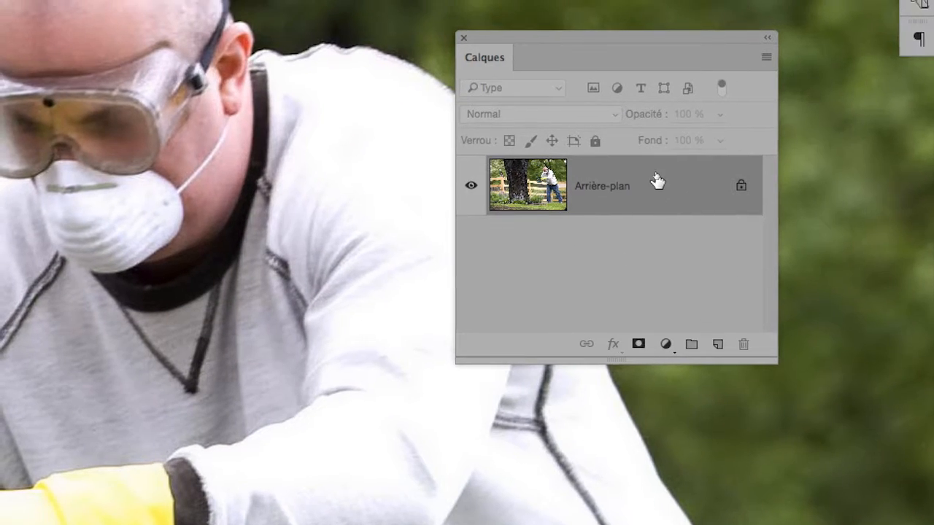
Convert the Arrière-plan layer into a smart object
{"action": "right_click", "coordinate": [656, 182]}
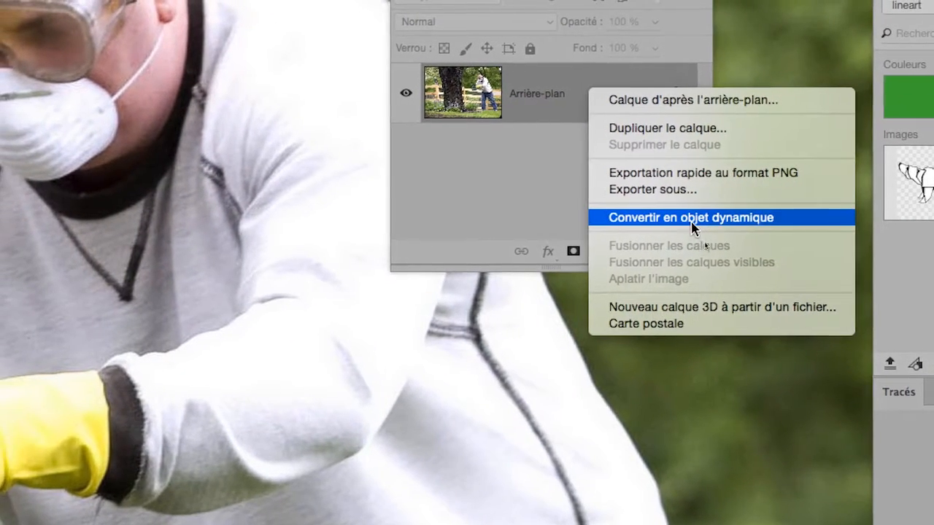
{"action": "left_click", "coordinate": [690, 222]}
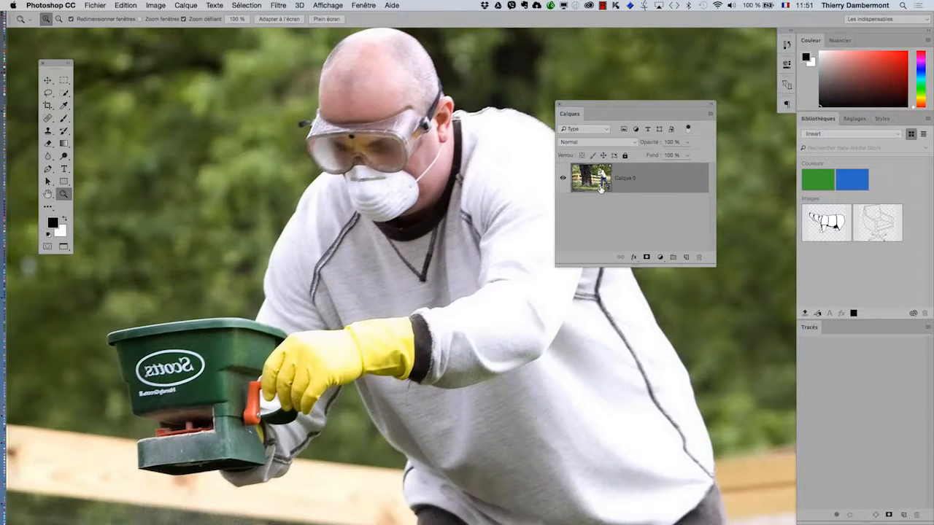
Try to paint on the smart object with the Brush tool, and decline rasterizing it
{"action": "left_click_drag", "start_coordinate": [58, 65], "coordinate": [65, 57]}
{"action": "left_click", "coordinate": [72, 111]}
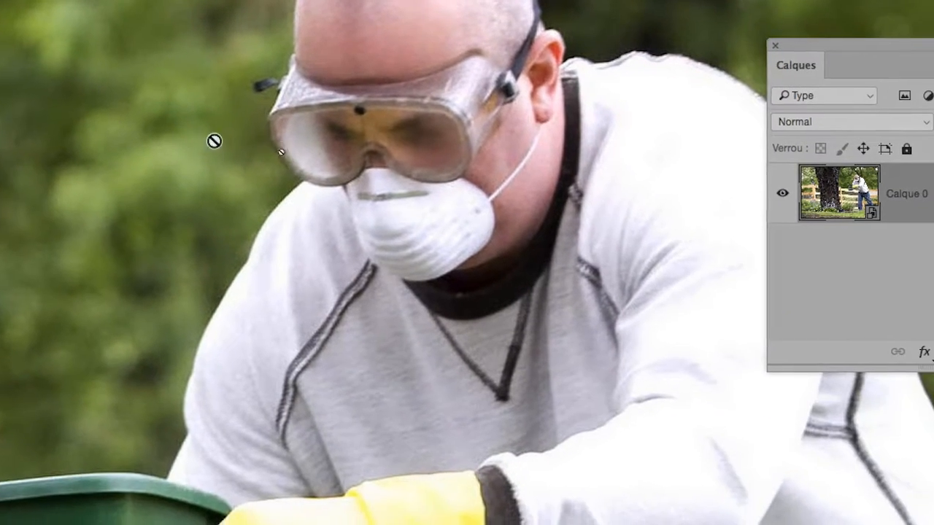
{"action": "left_click", "coordinate": [397, 186]}
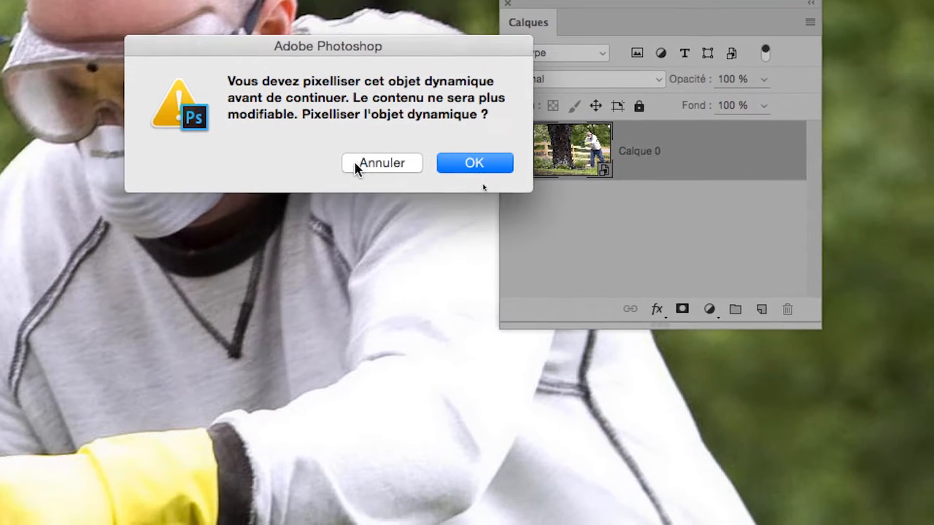
{"action": "left_click", "coordinate": [374, 194]}
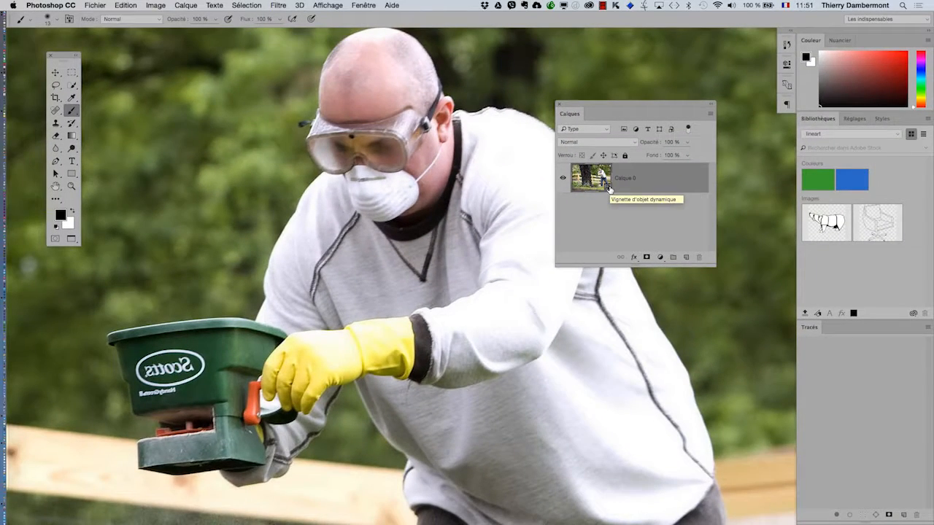
{"action": "left_click", "coordinate": [280, 5]}
{"action": "mouse_move", "coordinate": [313, 4]}
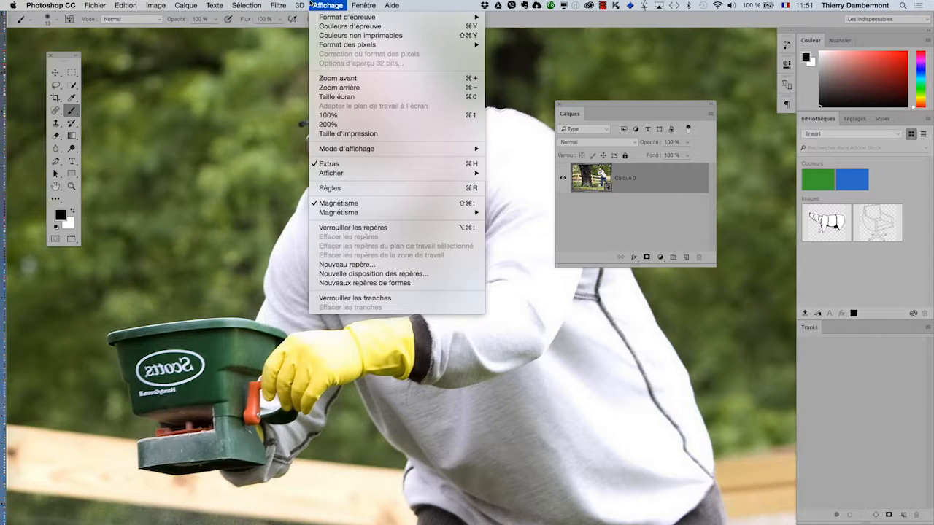
{"action": "mouse_move", "coordinate": [273, 4]}
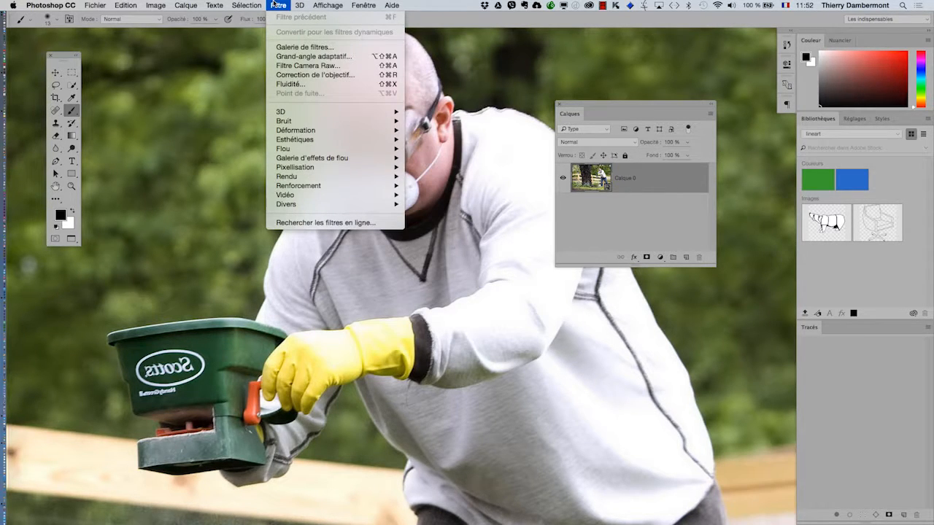
{"action": "mouse_move", "coordinate": [310, 209]}
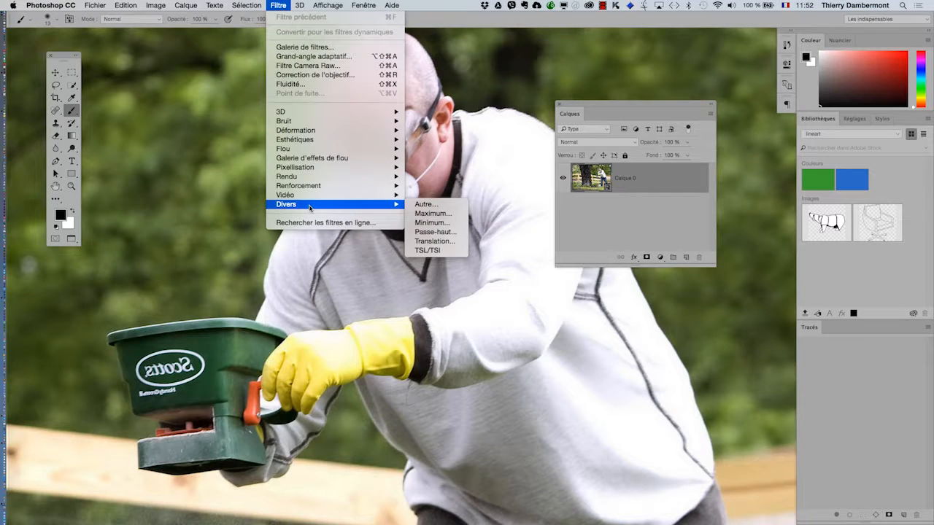
{"action": "left_click", "coordinate": [464, 232]}
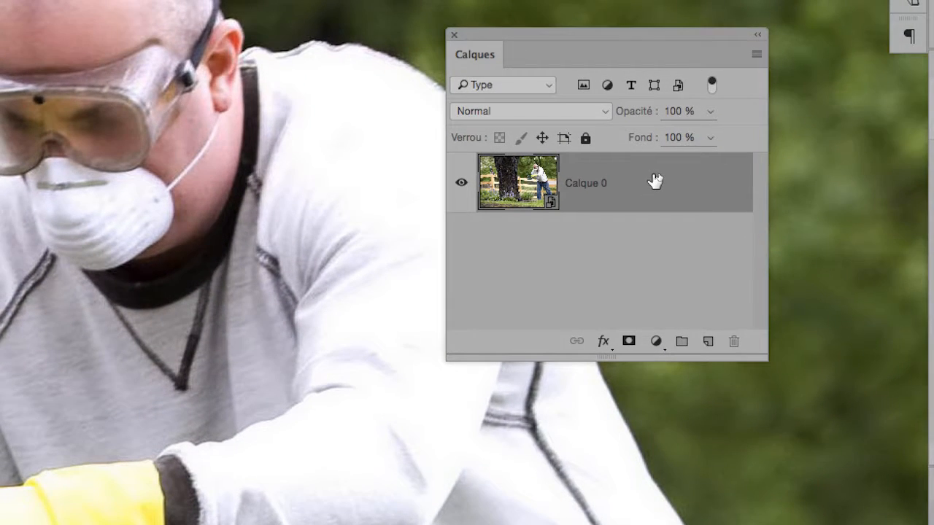
Duplicate the smart object layer Calque 0 and rename the lower layer original
{"action": "left_click_drag", "start_coordinate": [655, 180], "coordinate": [709, 341]}
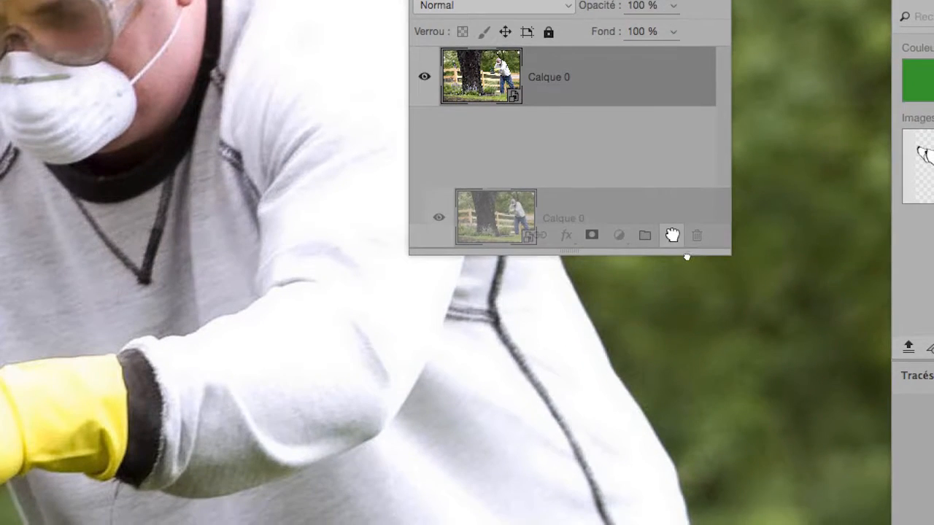
{"action": "left_click_drag", "start_coordinate": [672, 235], "coordinate": [673, 236]}
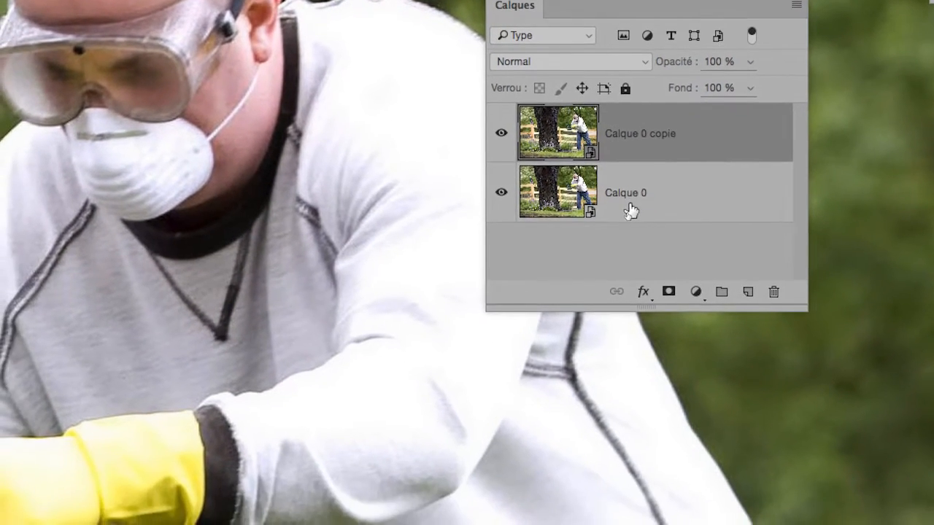
{"action": "double_click", "coordinate": [601, 246]}
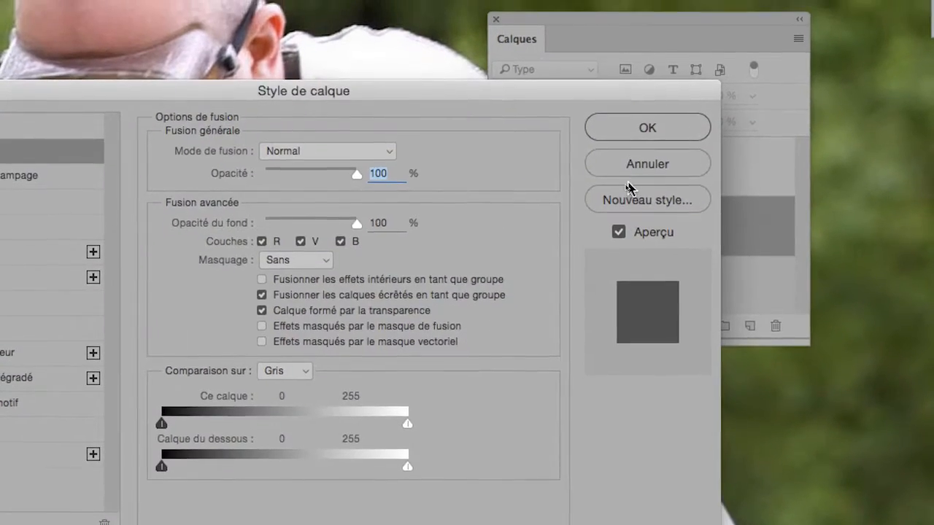
{"action": "left_click", "coordinate": [627, 172]}
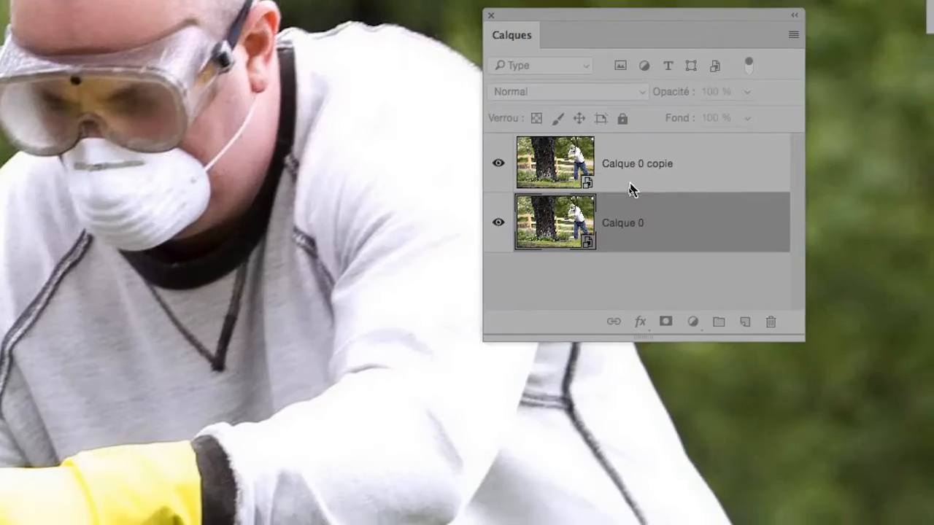
{"action": "double_click", "coordinate": [630, 197]}
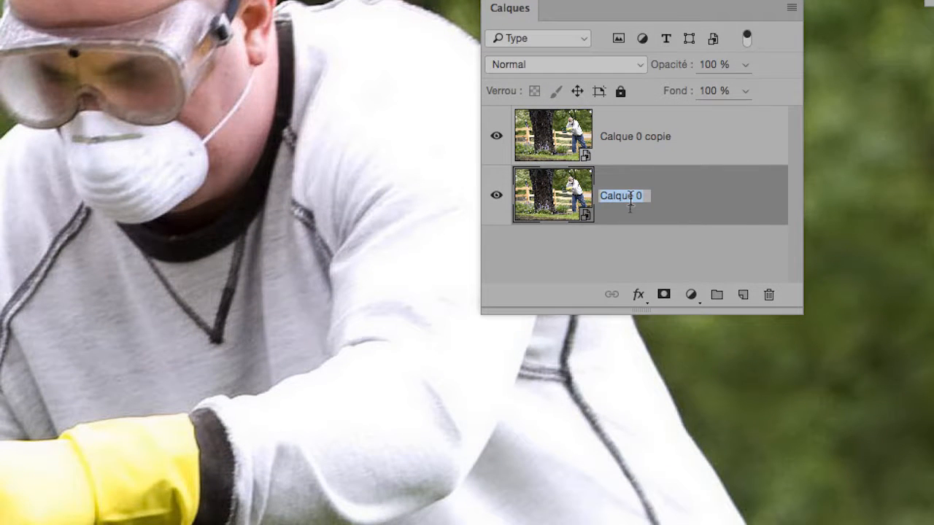
{"action": "type", "text": "original"}
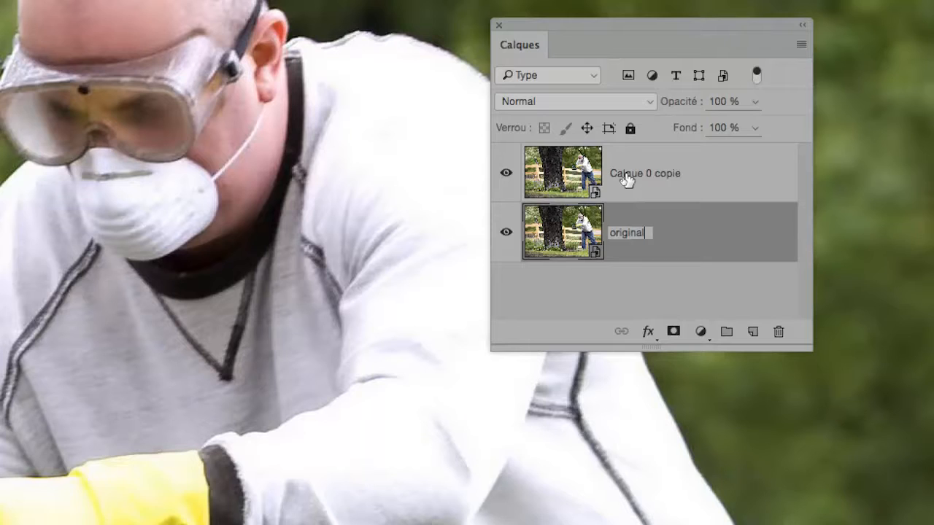
Rename the upper duplicate layer copie
{"action": "left_click", "coordinate": [618, 143]}
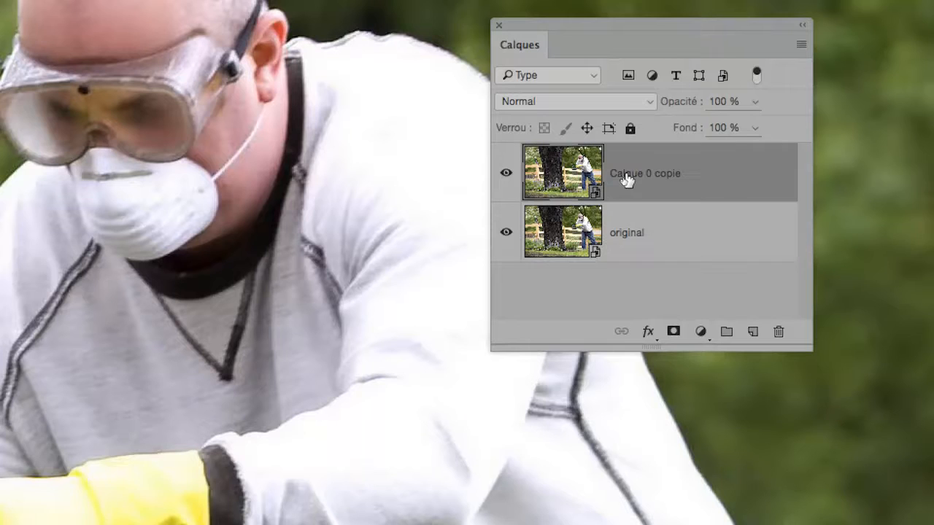
{"action": "double_click", "coordinate": [629, 175]}
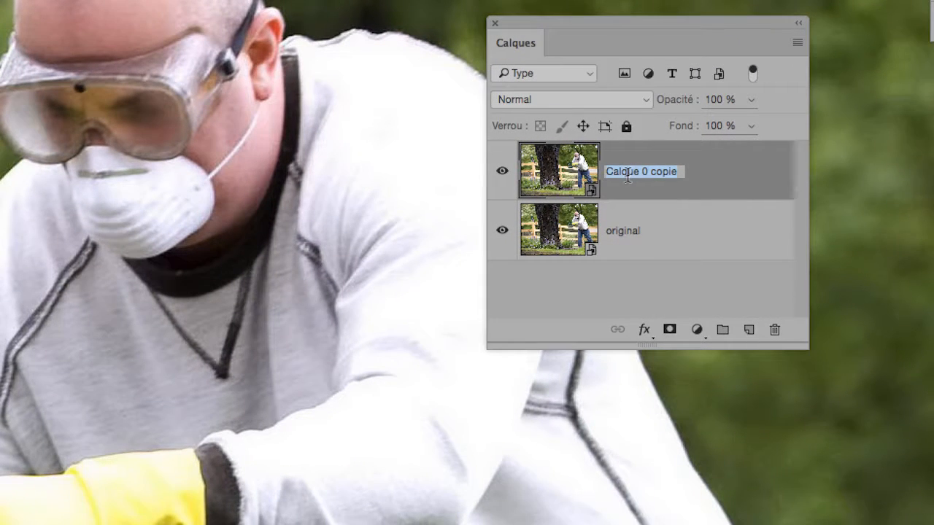
{"action": "type", "text": "copie"}
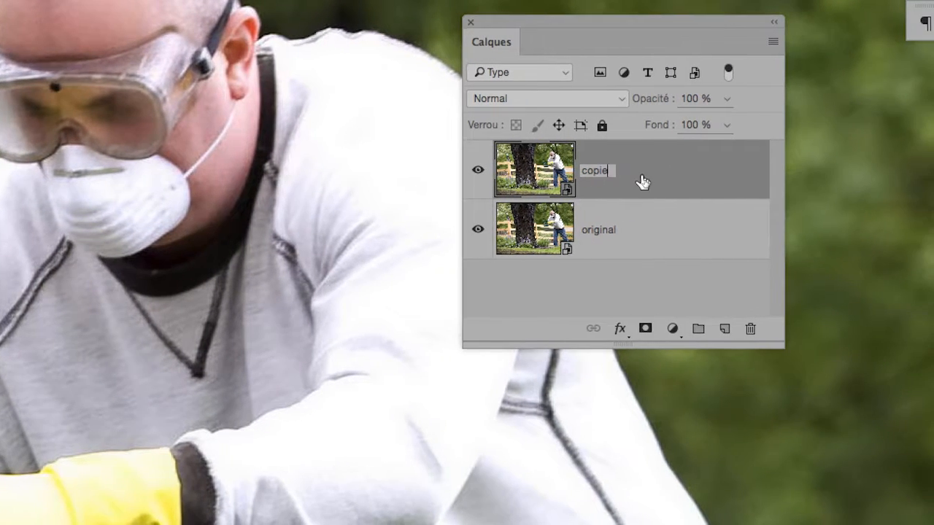
{"action": "left_click", "coordinate": [666, 181]}
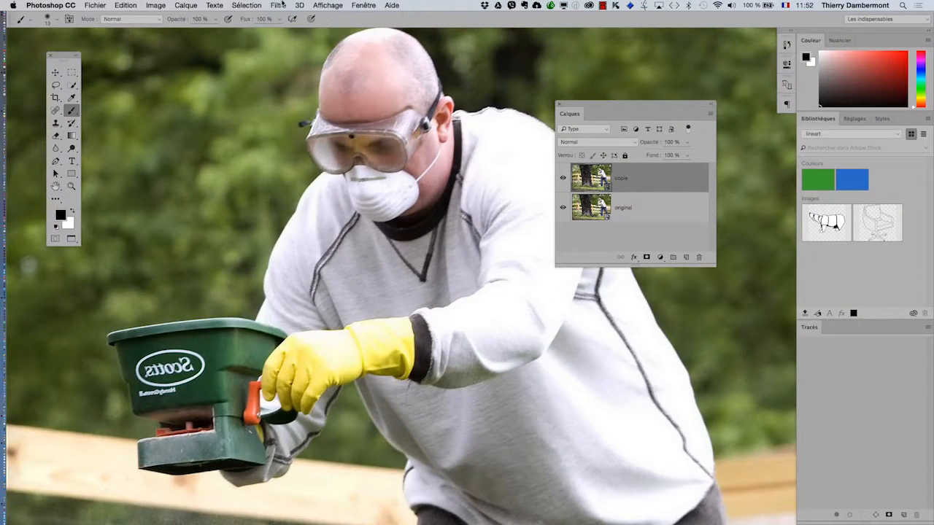
Apply the Passe-haut filter to the copie layer with a radius of 1,8 pixels
{"action": "left_click", "coordinate": [280, 5]}
{"action": "mouse_move", "coordinate": [307, 205]}
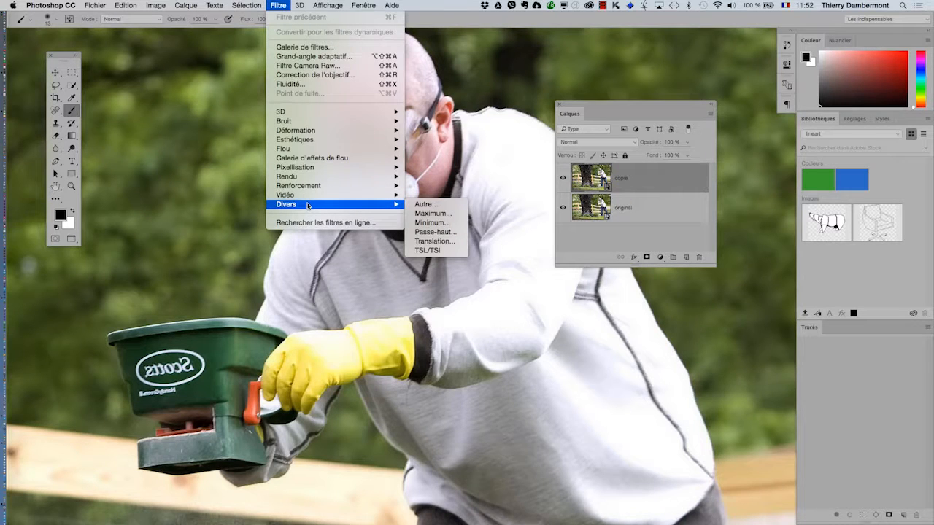
{"action": "left_click", "coordinate": [435, 231]}
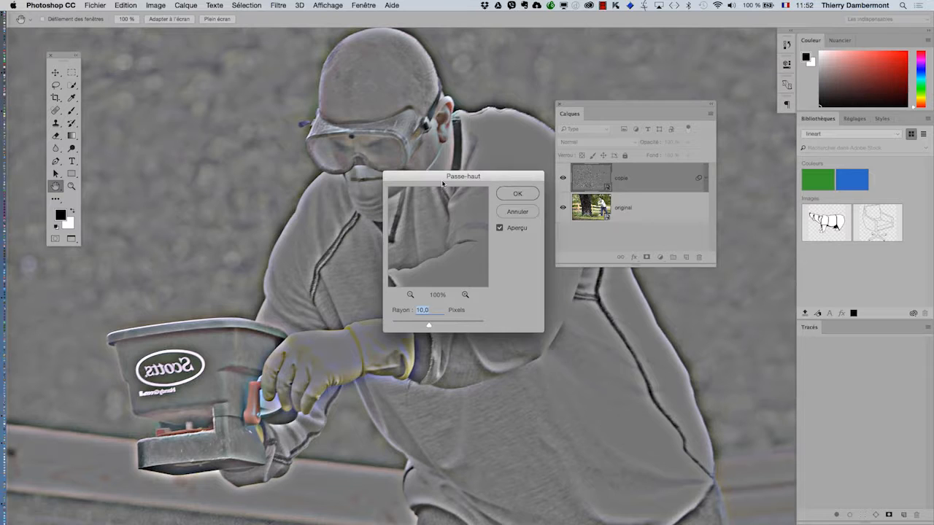
{"action": "left_click_drag", "start_coordinate": [453, 176], "coordinate": [613, 46]}
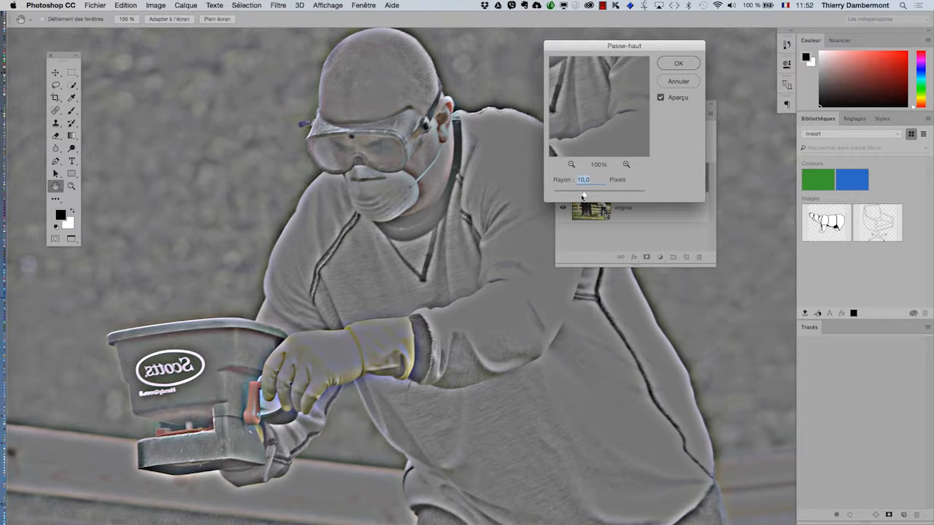
{"action": "left_click_drag", "start_coordinate": [583, 196], "coordinate": [561, 196]}
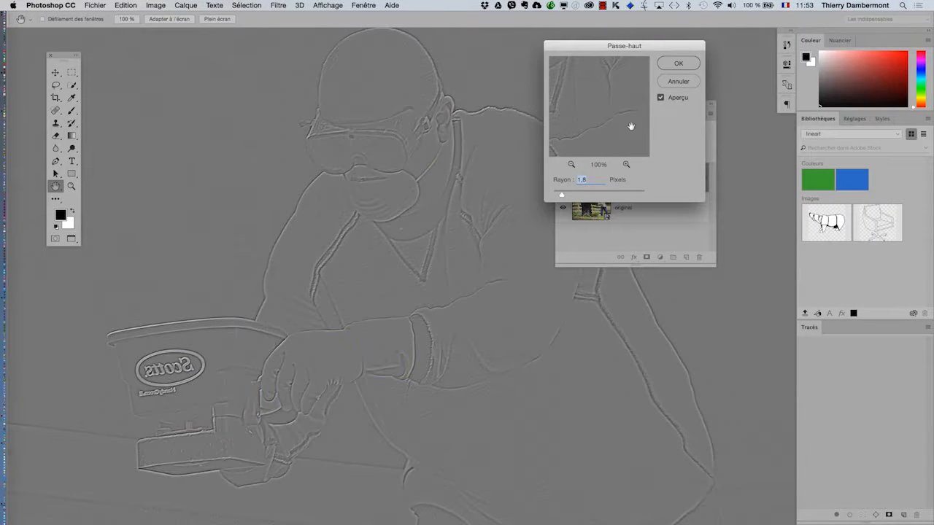
{"action": "key", "text": "Return"}
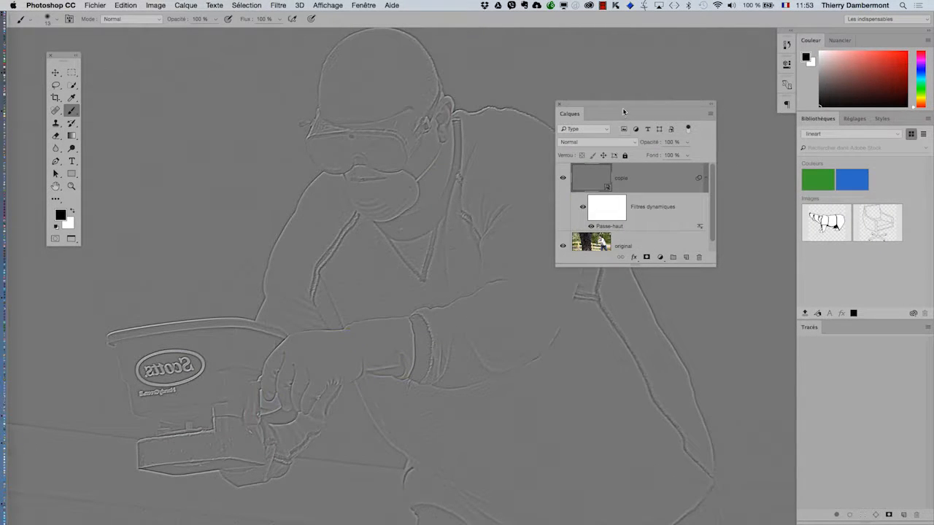
Move and enlarge the layers panel to fit both layers, and toggle the Passe-haut smart filter off and on
{"action": "left_click_drag", "start_coordinate": [625, 105], "coordinate": [633, 48]}
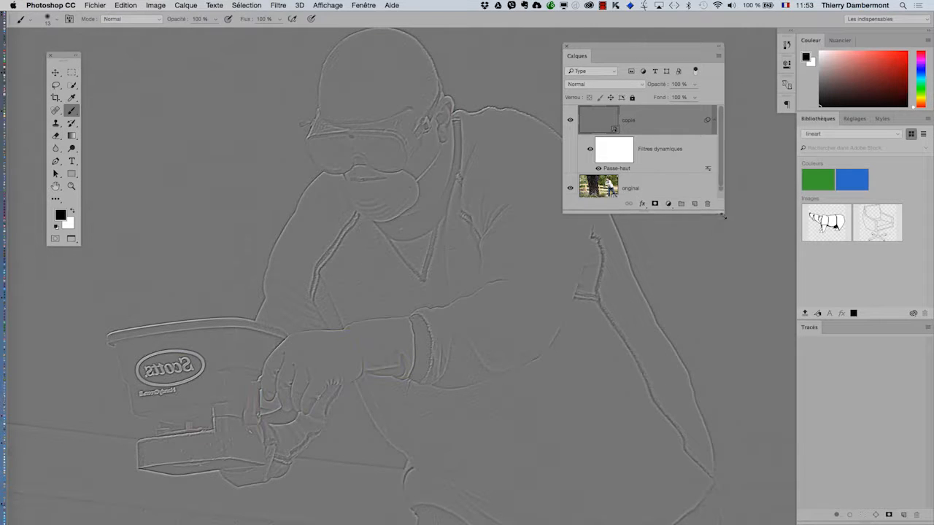
{"action": "left_click_drag", "start_coordinate": [724, 215], "coordinate": [745, 266]}
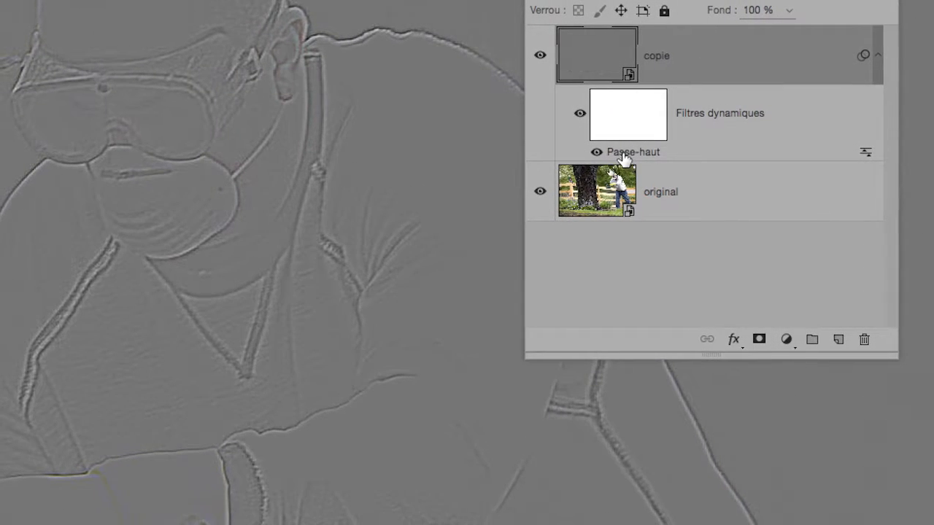
{"action": "left_click", "coordinate": [596, 152]}
{"action": "left_click", "coordinate": [611, 153]}
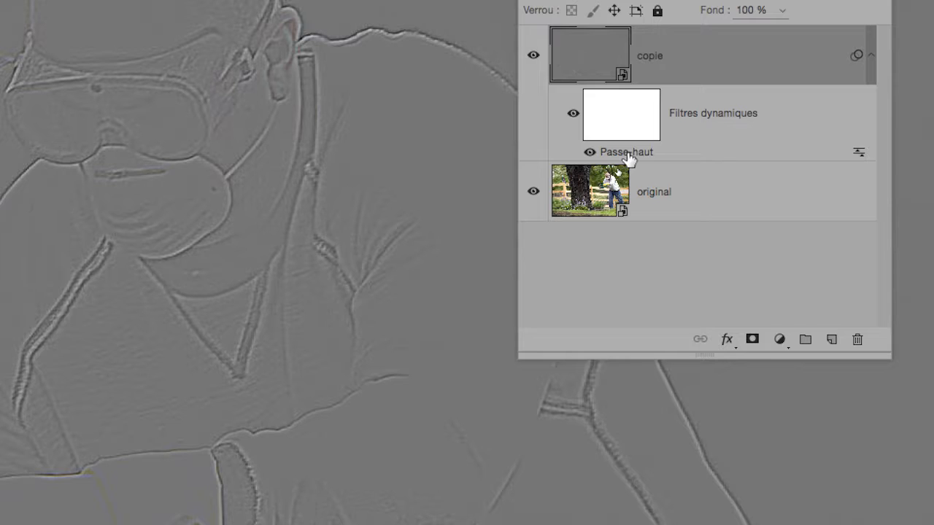
Edit the Passe-haut smart filter on the copie layer and set its radius to 2,8 pixels
{"action": "double_click", "coordinate": [626, 155]}
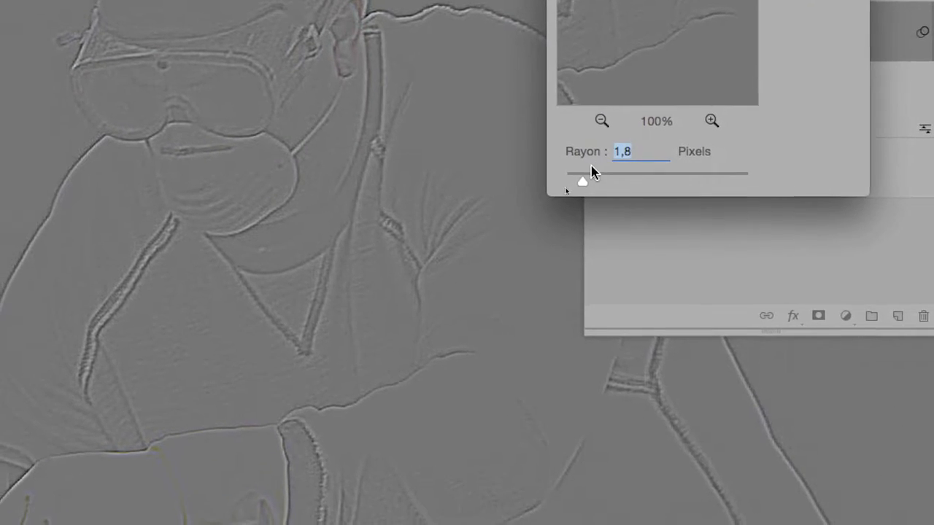
{"action": "mouse_move", "coordinate": [592, 171]}
{"action": "left_mouse_down"}
{"action": "mouse_move", "coordinate": [566, 181]}
{"action": "mouse_move", "coordinate": [588, 183]}
{"action": "mouse_move", "coordinate": [592, 168]}
{"action": "mouse_move", "coordinate": [588, 178]}
{"action": "mouse_move", "coordinate": [599, 175]}
{"action": "left_mouse_up"}
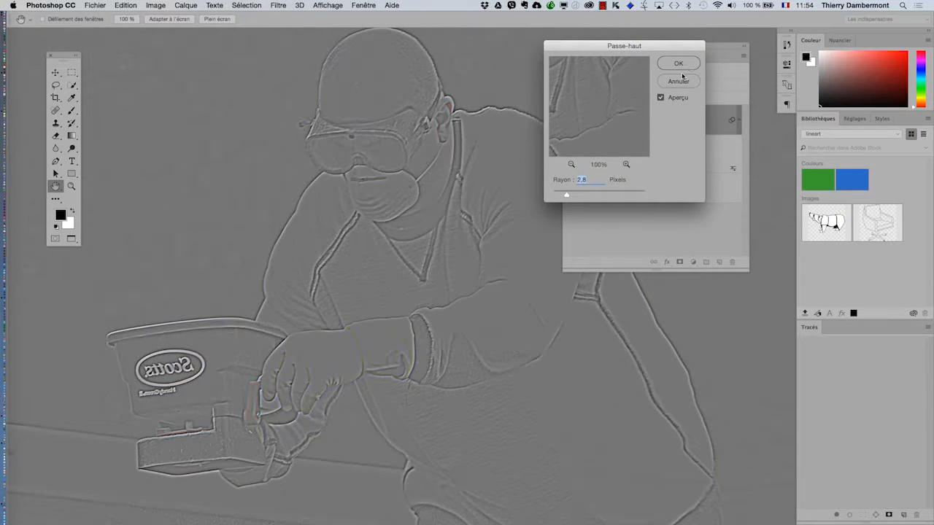
{"action": "left_click", "coordinate": [678, 64]}
Set the copie layer's blend mode to Incrustation and toggle the Passe-haut filter to compare the sharpening
{"action": "left_click", "coordinate": [611, 88]}
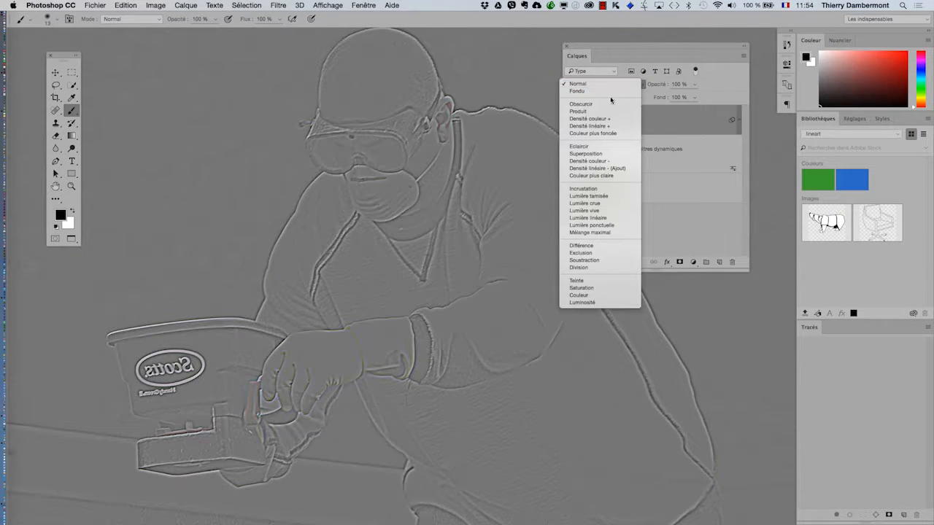
{"action": "left_click", "coordinate": [614, 188]}
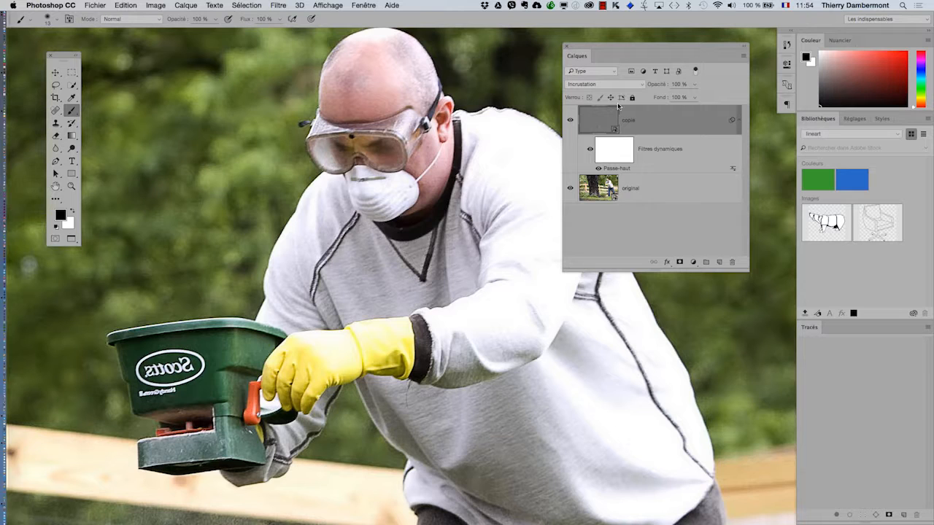
{"action": "left_click", "coordinate": [599, 169]}
{"action": "left_click", "coordinate": [598, 169]}
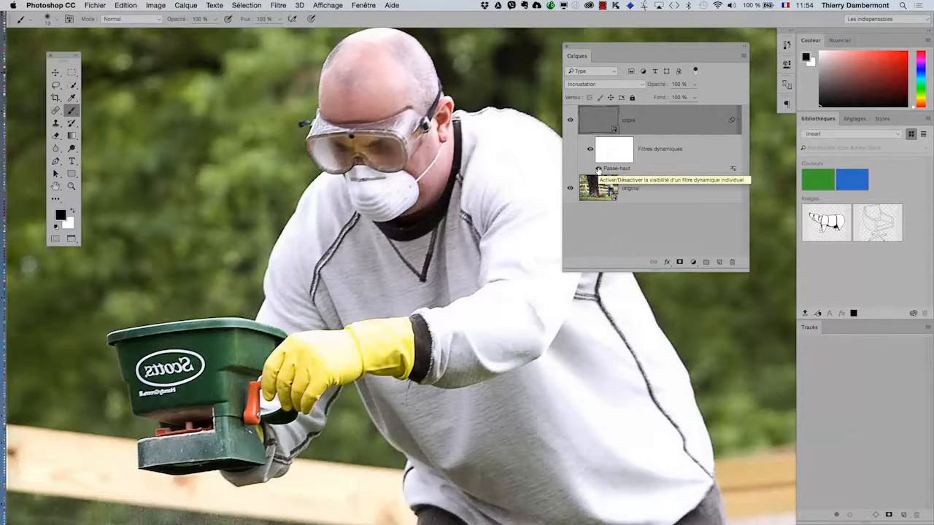
{"action": "left_click", "coordinate": [598, 169]}
{"action": "left_click", "coordinate": [598, 169]}
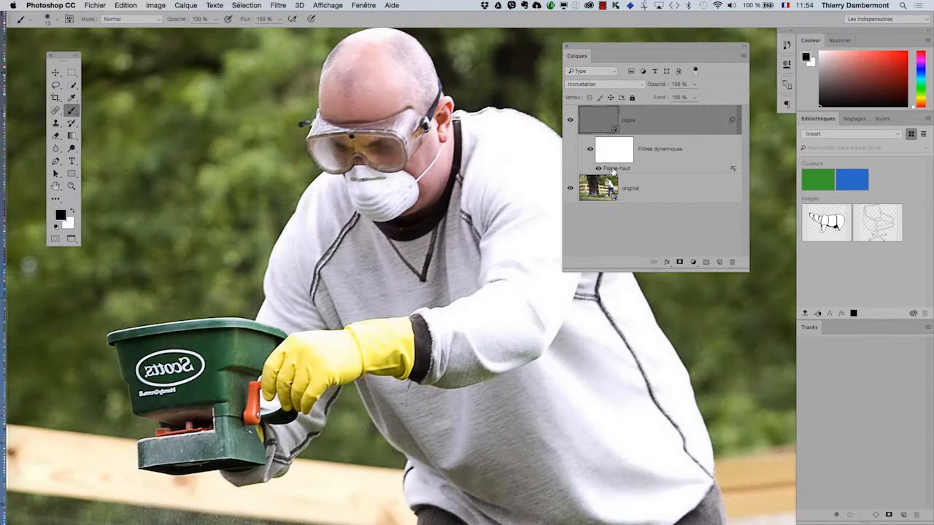
Set the Passe-haut filter's radius to 4,6 pixels and toggle the copie layer's visibility to compare the image
{"action": "double_click", "coordinate": [613, 168]}
{"action": "mouse_move", "coordinate": [562, 194]}
{"action": "left_mouse_down"}
{"action": "mouse_move", "coordinate": [585, 194]}
{"action": "mouse_move", "coordinate": [576, 195]}
{"action": "left_mouse_up"}
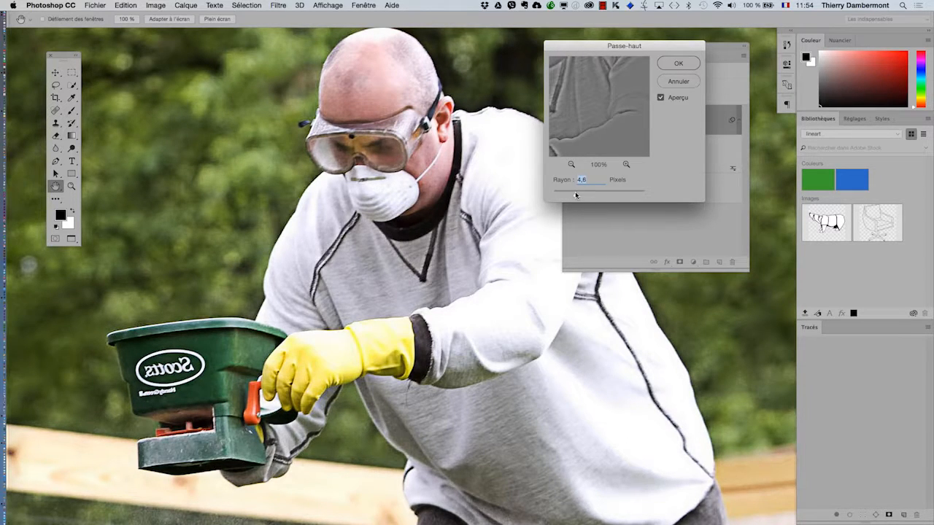
{"action": "left_click", "coordinate": [678, 63]}
{"action": "left_click", "coordinate": [569, 123]}
{"action": "left_click", "coordinate": [570, 122]}
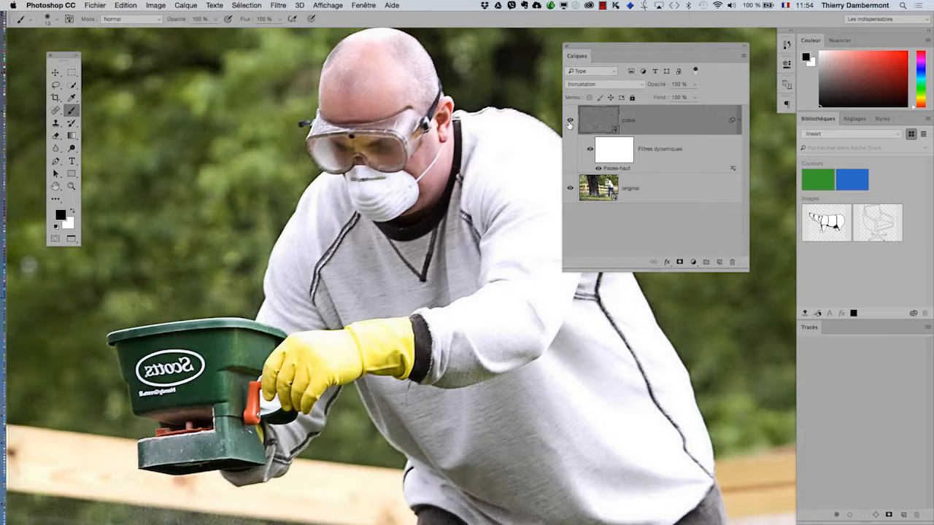
Toggle the copie layer's visibility repeatedly to compare the sharpening on the man's face and sweater, moving the layers panel aside
{"action": "left_click", "coordinate": [570, 123]}
{"action": "left_click", "coordinate": [569, 123]}
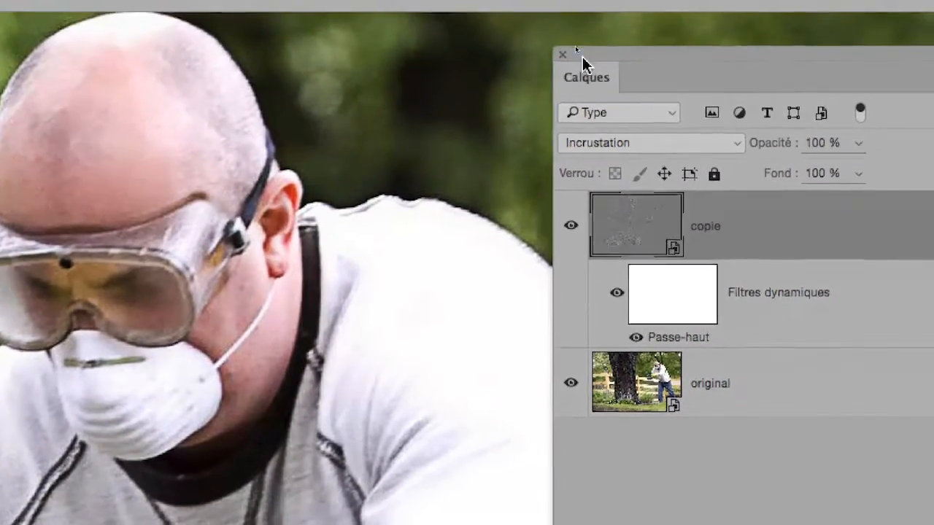
{"action": "left_click_drag", "start_coordinate": [581, 56], "coordinate": [542, 57]}
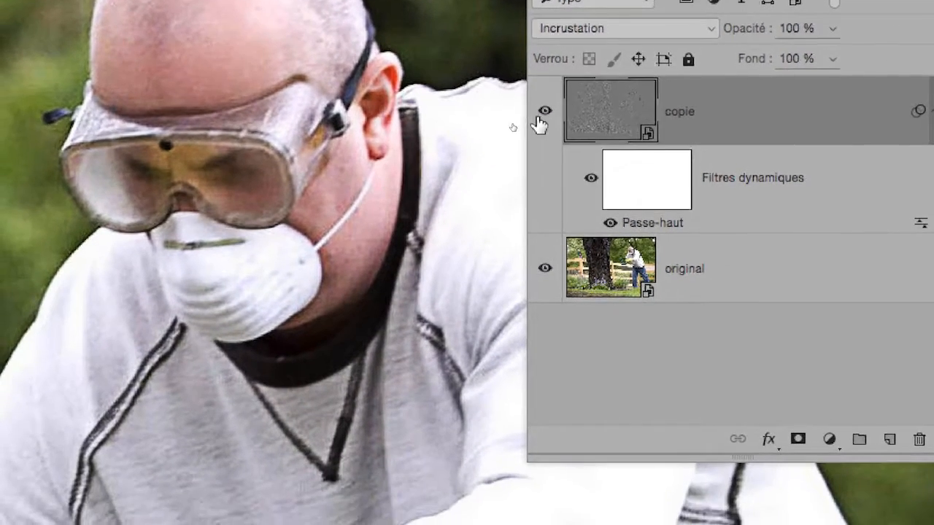
{"action": "left_click", "coordinate": [503, 171]}
{"action": "left_click", "coordinate": [541, 121]}
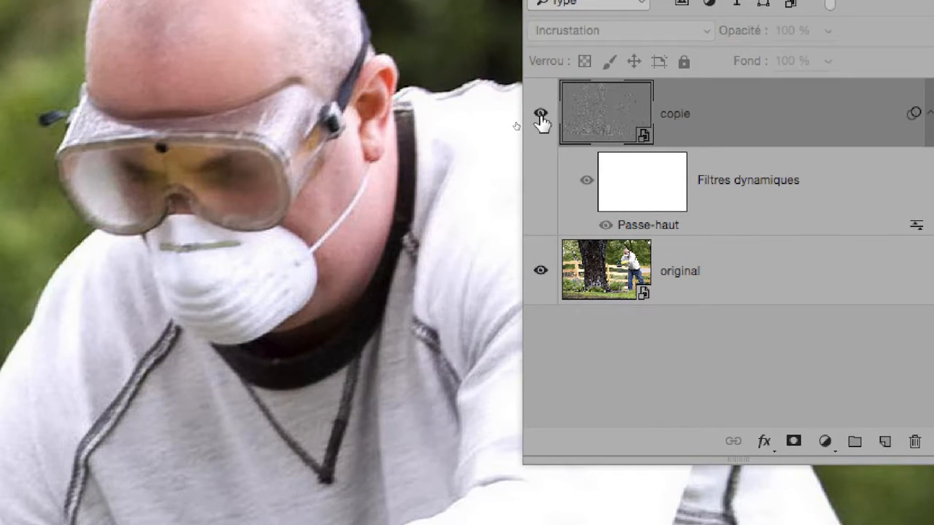
{"action": "left_click", "coordinate": [541, 120]}
{"action": "left_click", "coordinate": [541, 120]}
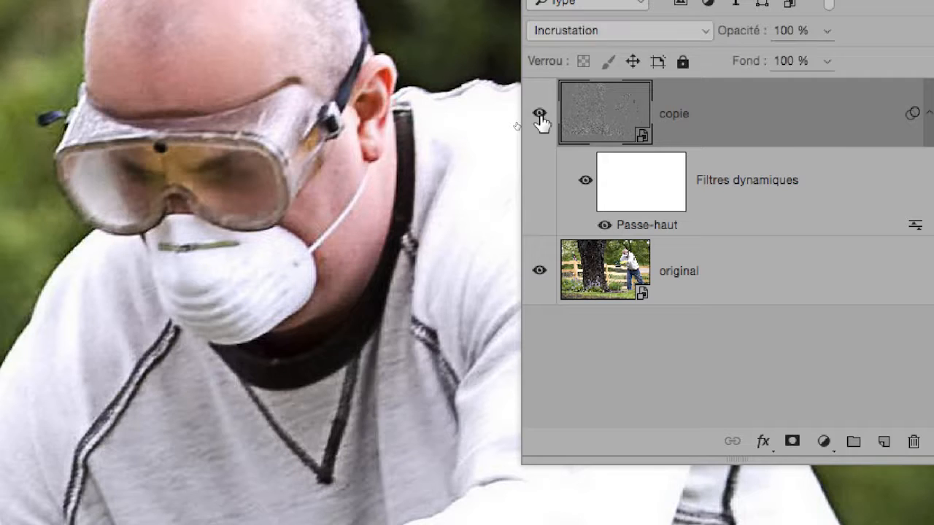
{"action": "left_click", "coordinate": [540, 116]}
{"action": "left_click", "coordinate": [540, 117]}
{"action": "left_click", "coordinate": [540, 117]}
{"action": "left_click", "coordinate": [540, 117]}
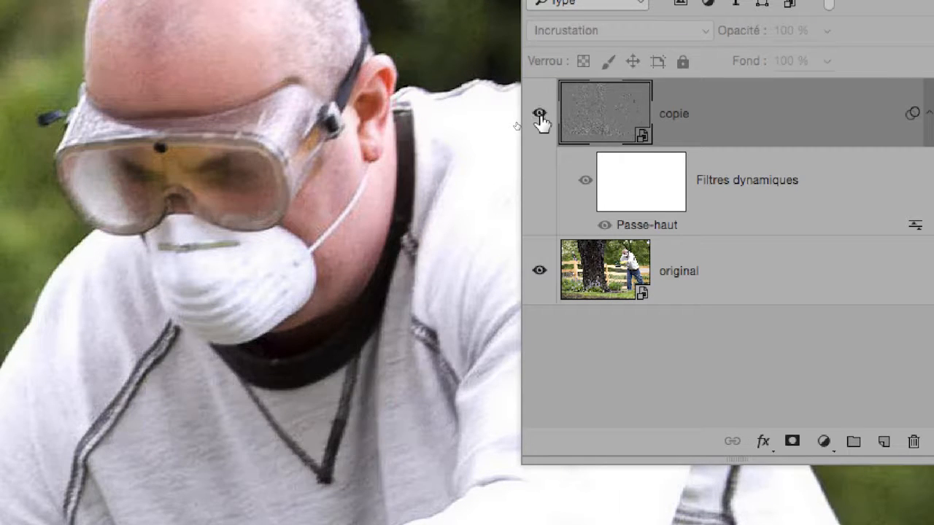
{"action": "left_click", "coordinate": [540, 117]}
{"action": "left_click", "coordinate": [539, 117]}
{"action": "left_click", "coordinate": [541, 120]}
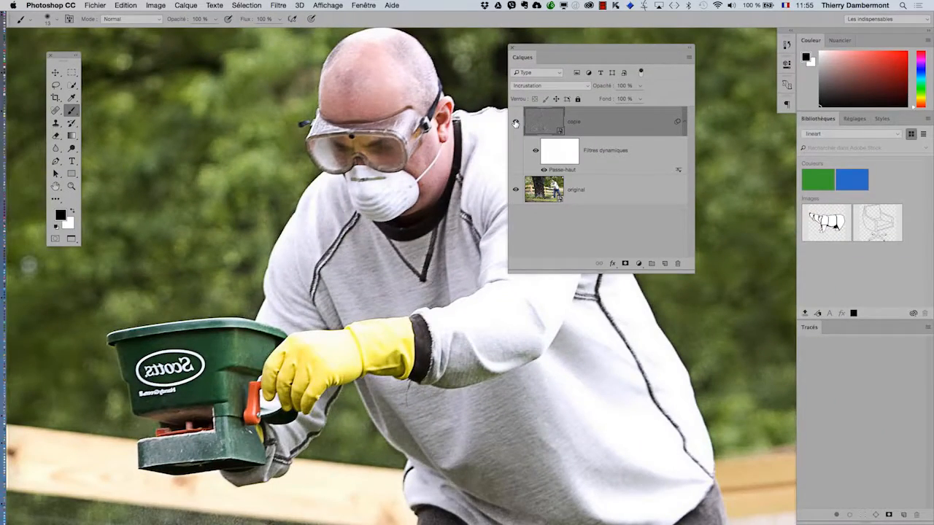
Move the layers panel off the yellow glove and set the copie layer's Passe-haut filter radius to 1,7 pixels
{"action": "left_click", "coordinate": [390, 222], "text": "super"}
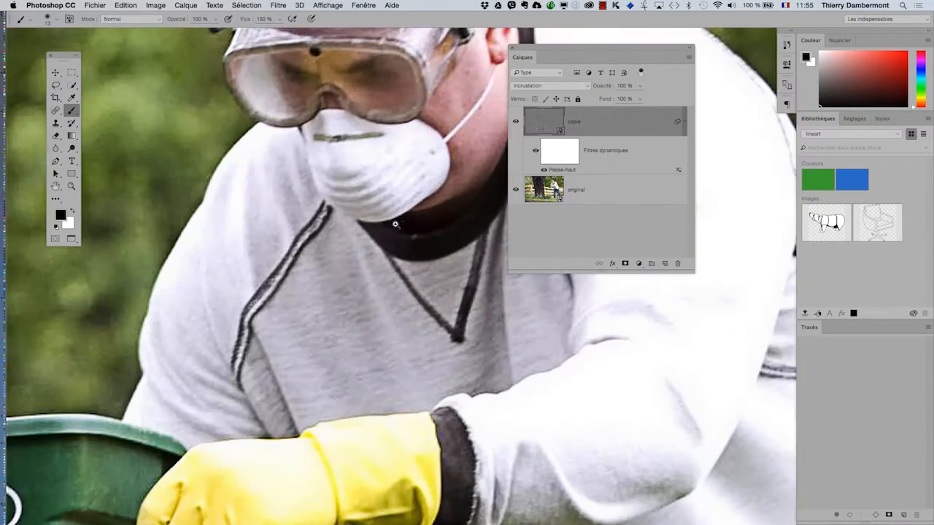
{"action": "left_click_drag", "start_coordinate": [204, 391], "coordinate": [485, 140]}
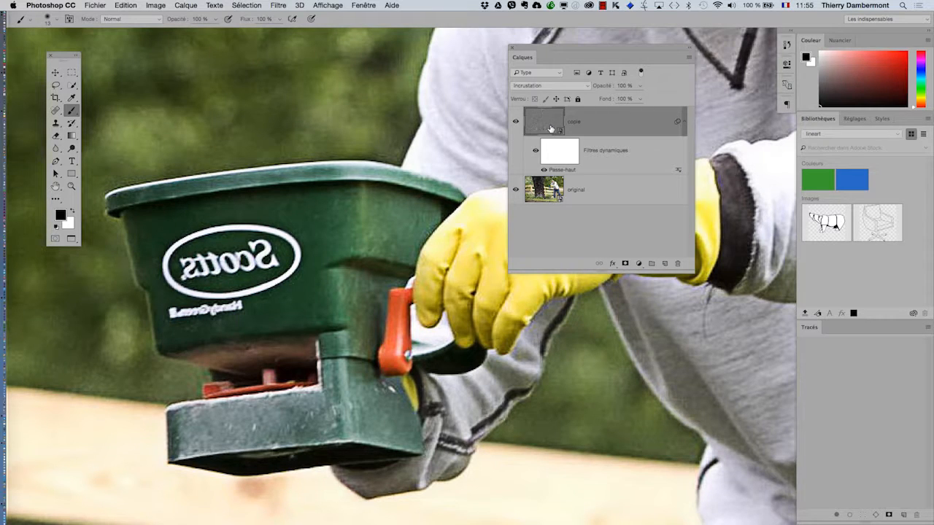
{"action": "left_click_drag", "start_coordinate": [549, 49], "coordinate": [650, 46]}
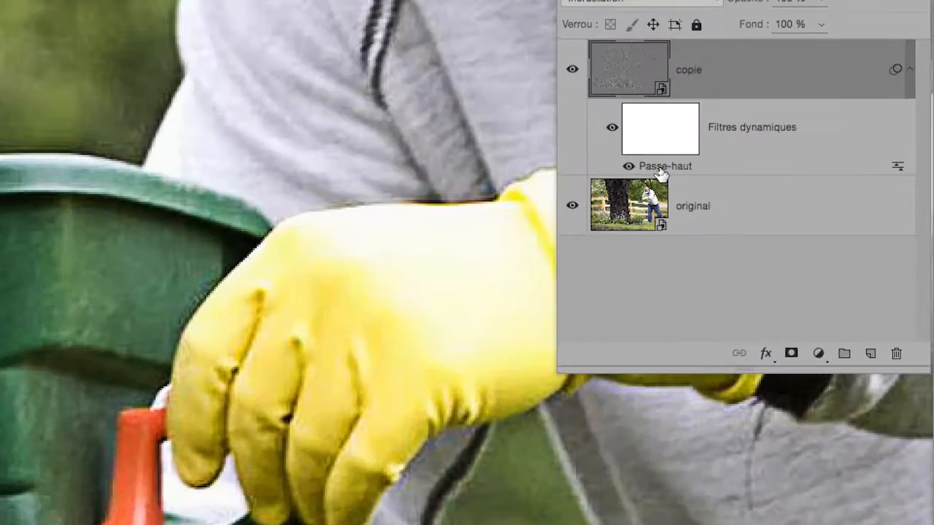
{"action": "double_click", "coordinate": [661, 166]}
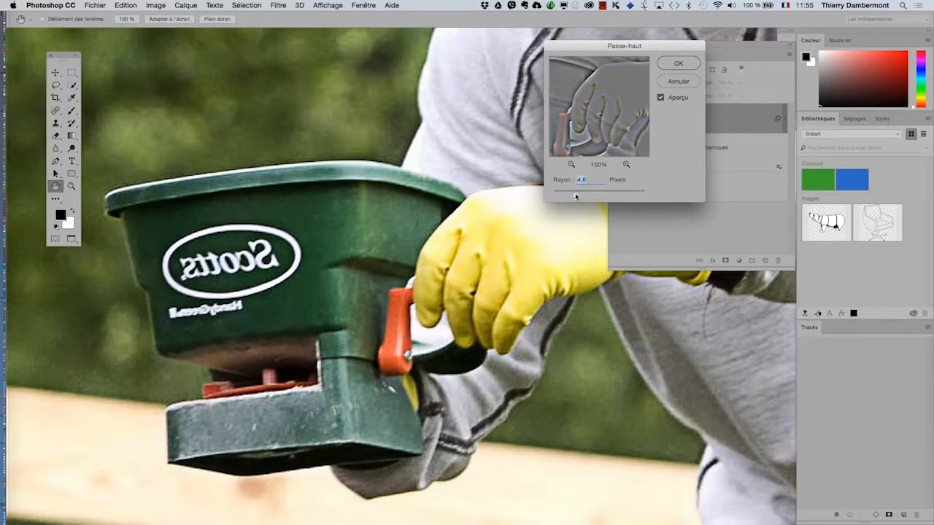
{"action": "mouse_move", "coordinate": [576, 194]}
{"action": "left_mouse_down"}
{"action": "mouse_move", "coordinate": [551, 195]}
{"action": "mouse_move", "coordinate": [561, 194]}
{"action": "left_mouse_up"}
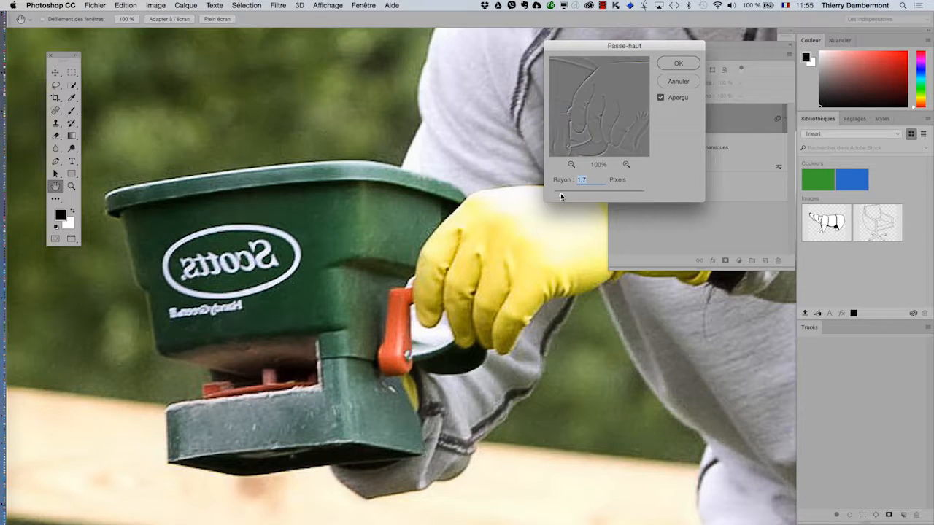
{"action": "left_click", "coordinate": [677, 64]}
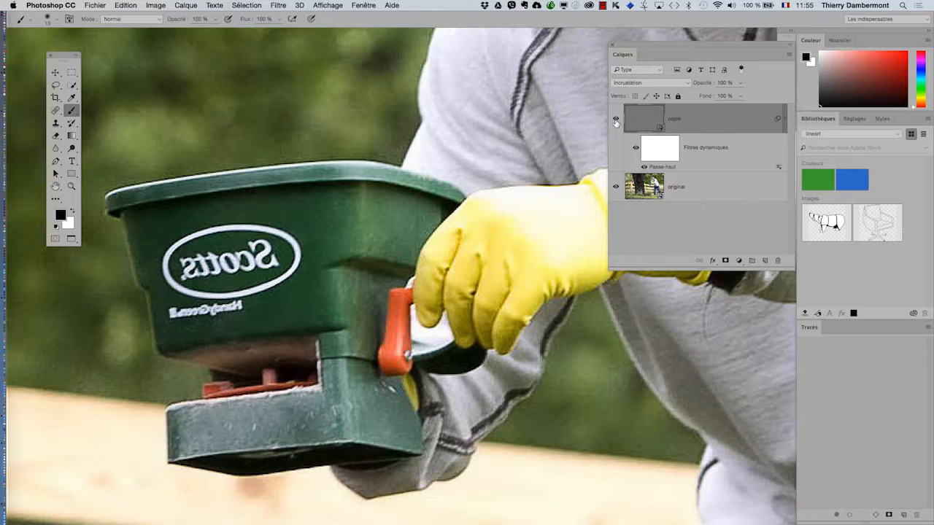
Toggle the copie layer's visibility to compare the sharpening on the green spreader and yellow glove
{"action": "left_click_drag", "start_coordinate": [472, 230], "coordinate": [552, 146]}
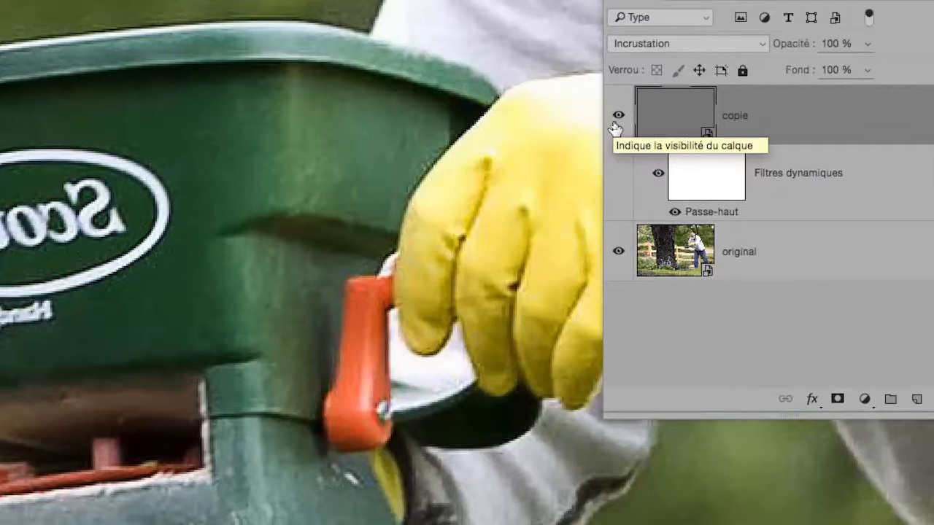
{"action": "left_click", "coordinate": [615, 120]}
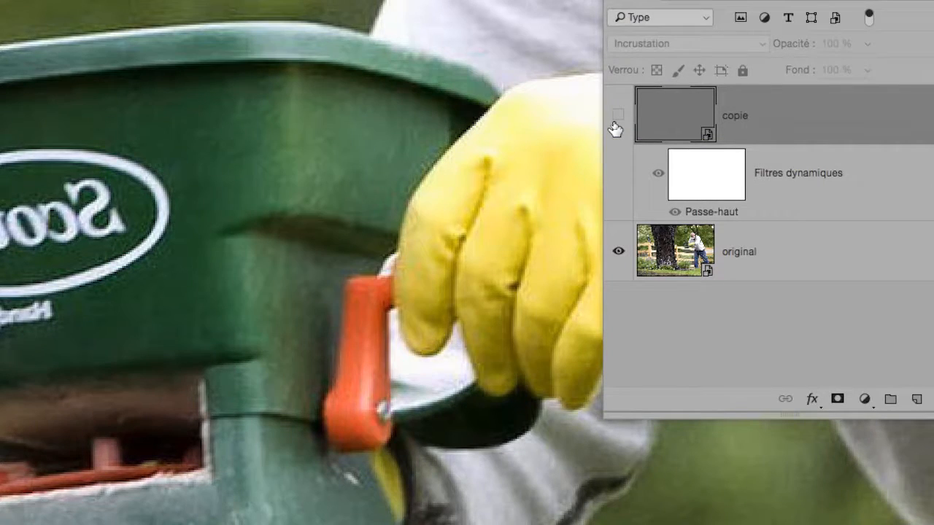
{"action": "left_click", "coordinate": [615, 121]}
{"action": "left_click", "coordinate": [615, 120]}
{"action": "left_click", "coordinate": [615, 120]}
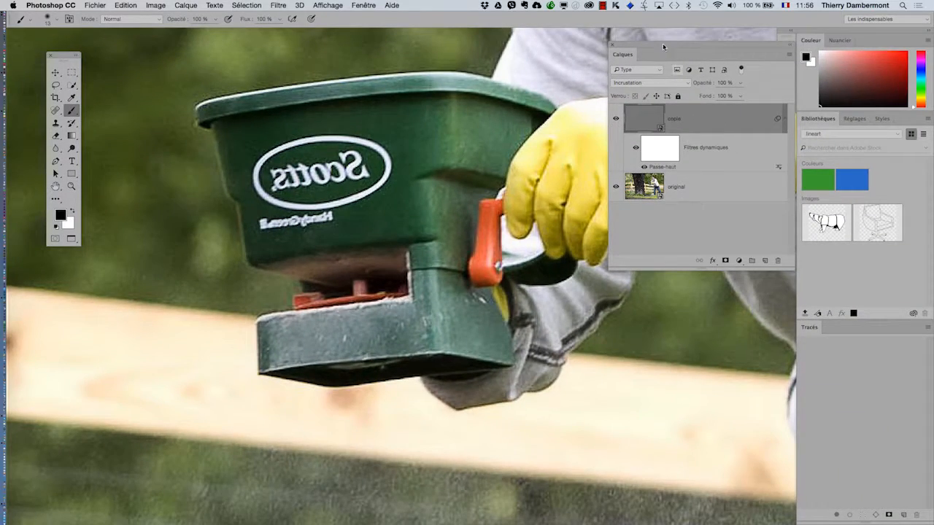
{"action": "left_click_drag", "start_coordinate": [655, 46], "coordinate": [603, 47]}
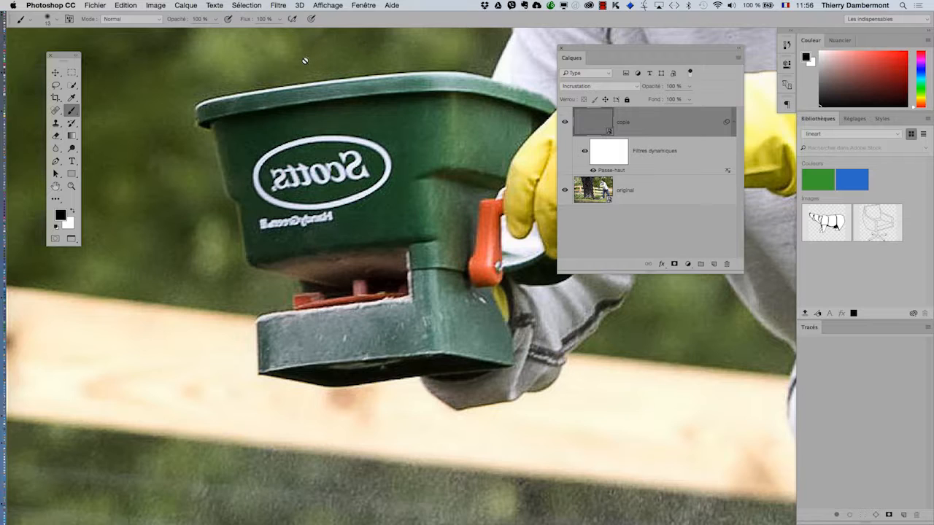
{"action": "left_click", "coordinate": [276, 6]}
{"action": "mouse_move", "coordinate": [357, 206]}
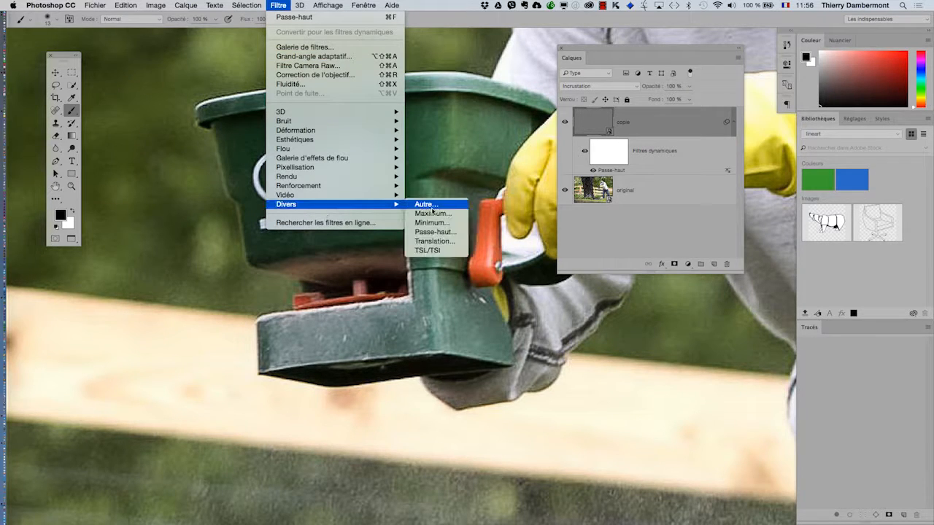
{"action": "left_click", "coordinate": [664, 225]}
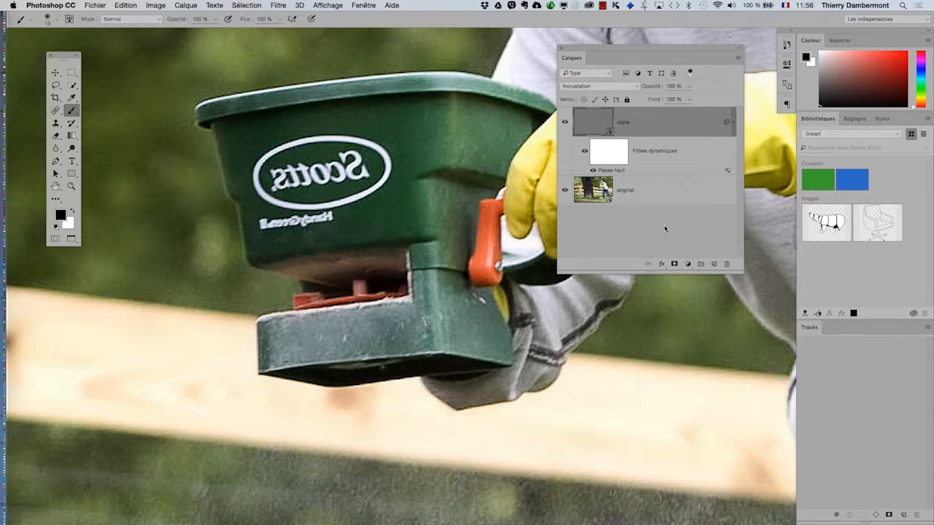
{"action": "left_click_drag", "start_coordinate": [682, 50], "coordinate": [700, 115]}
Cycle through the open photos back to the spreader image and view the sharpened man, tree and fence at a smaller scale
{"action": "key", "text": "ctrl+Tab"}
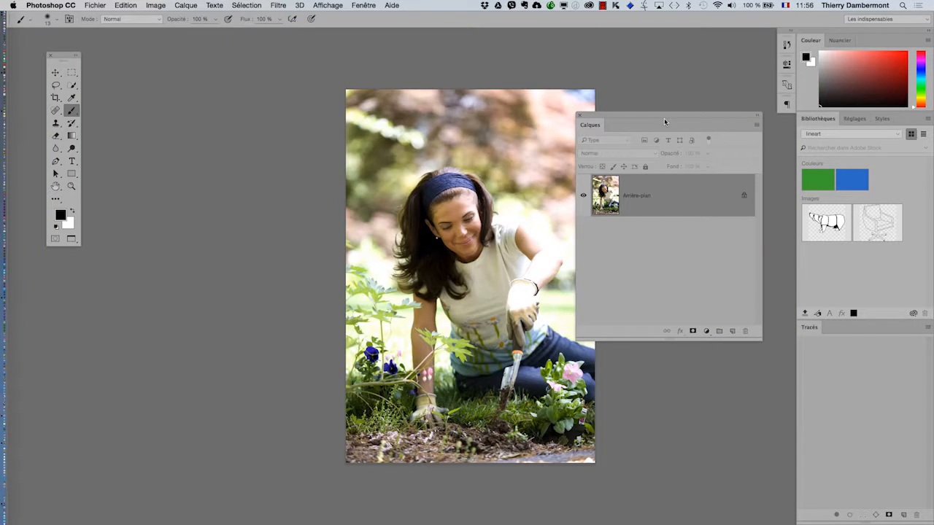
{"action": "key", "text": "ctrl+Tab"}
{"action": "key", "text": "ctrl+Tab"}
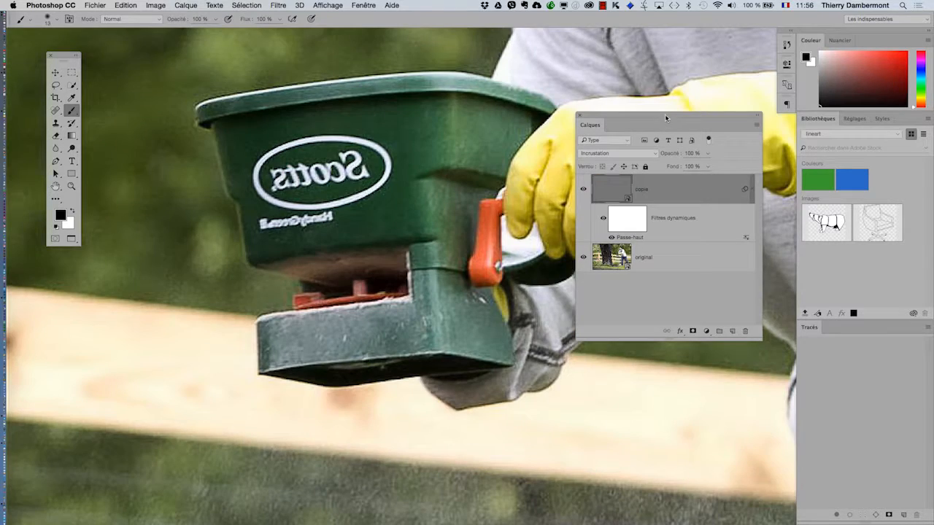
{"action": "left_click_drag", "start_coordinate": [478, 183], "coordinate": [403, 175]}
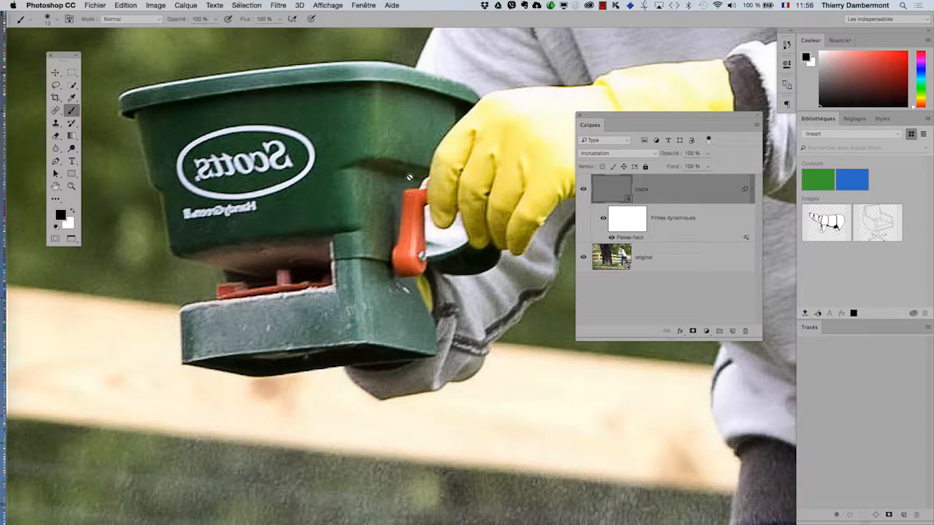
{"action": "left_click", "coordinate": [400, 219], "text": "alt"}
{"action": "left_click", "coordinate": [402, 220], "text": "alt"}
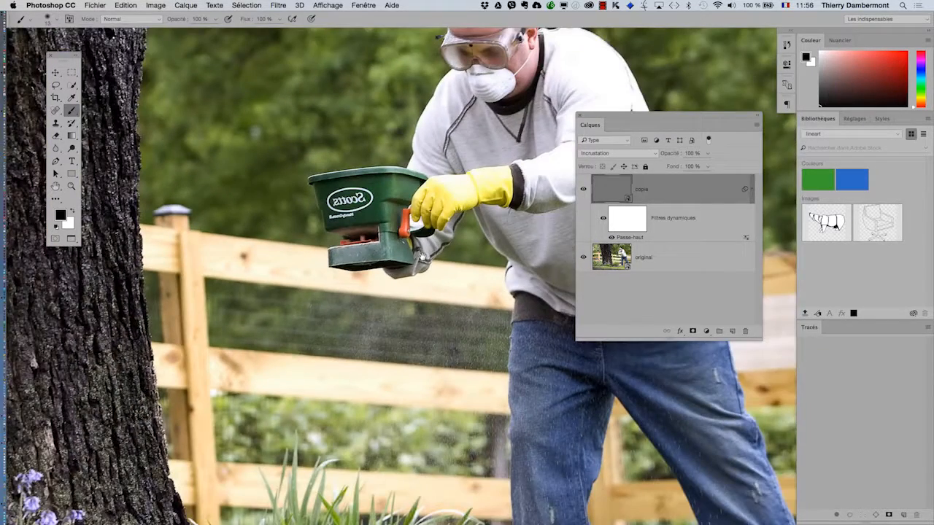